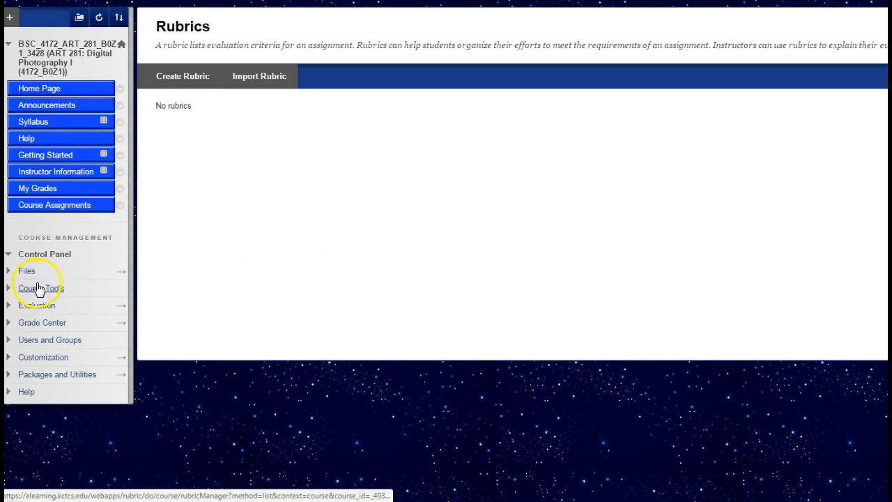
- Open the course's Rubrics tool and start creating a new rubric
click(9, 292)
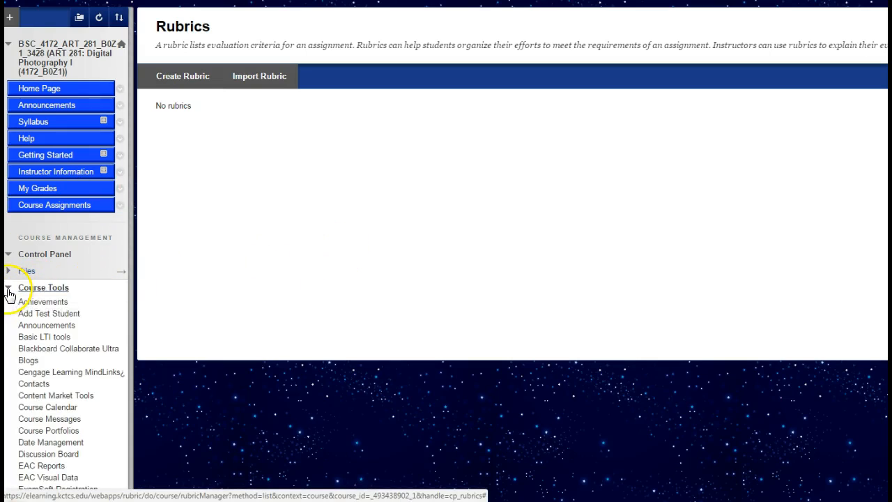
scroll(132, 298, down, 7)
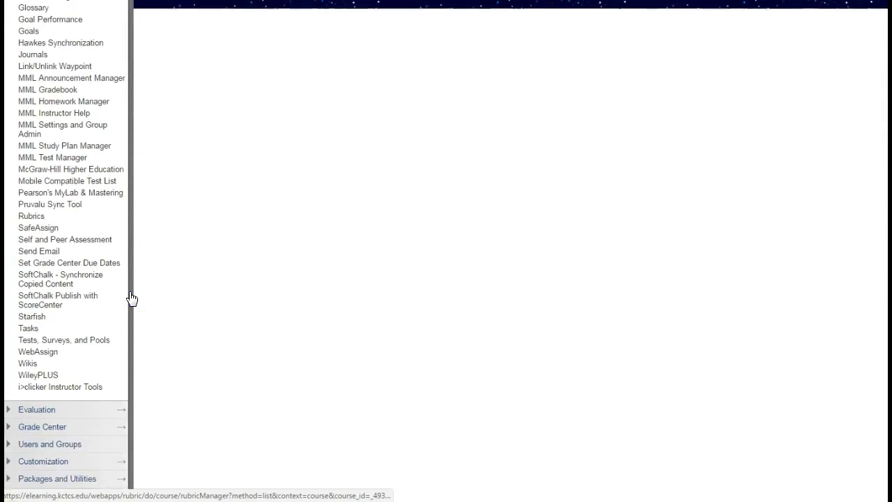
click(32, 216)
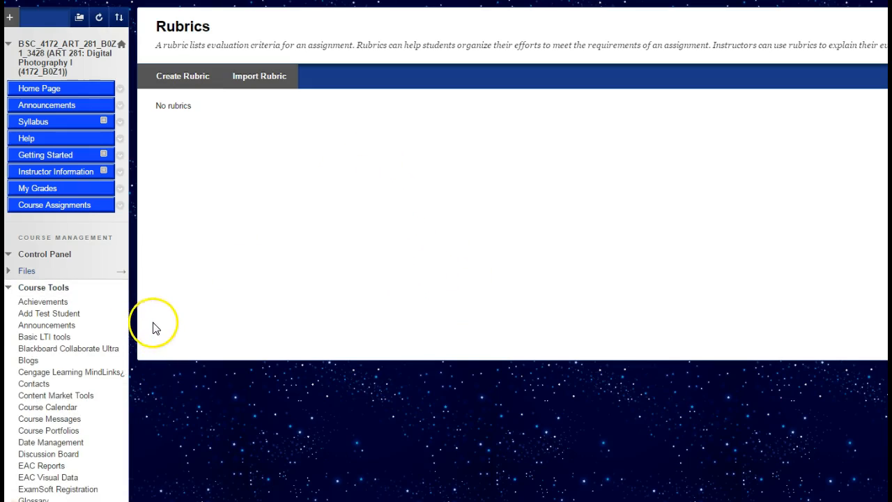
click(184, 81)
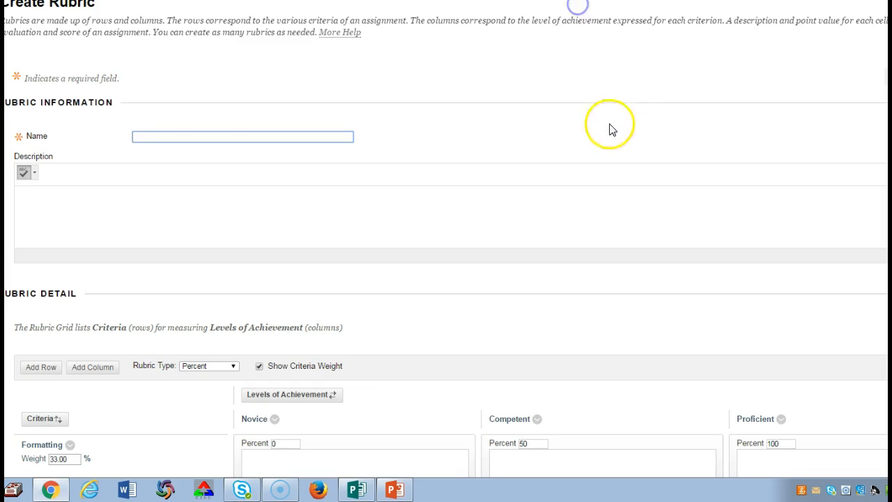
- Name the rubric "ART281 Digital Photography" and place the cursor in its description
click(209, 137)
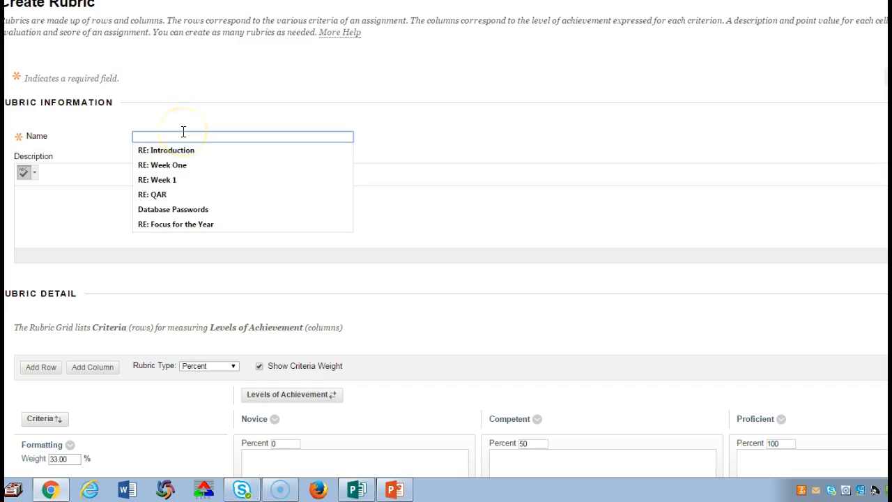
text(ART281 Digital Photography)
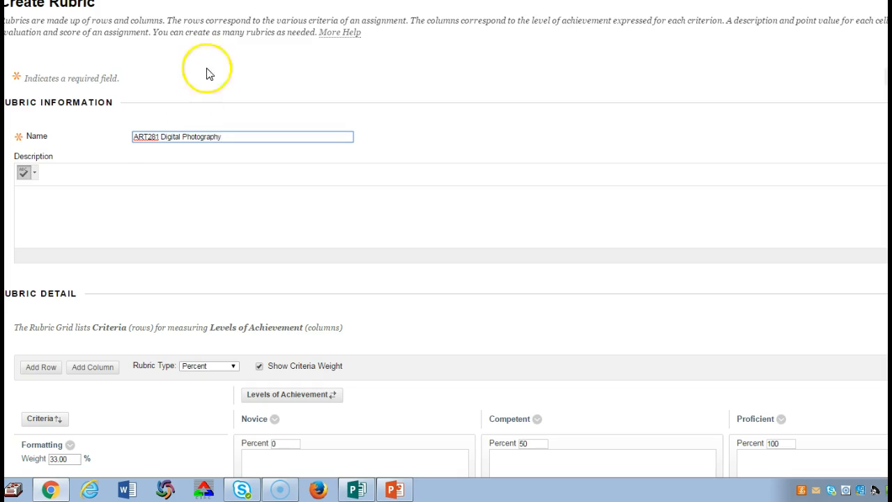
click(148, 201)
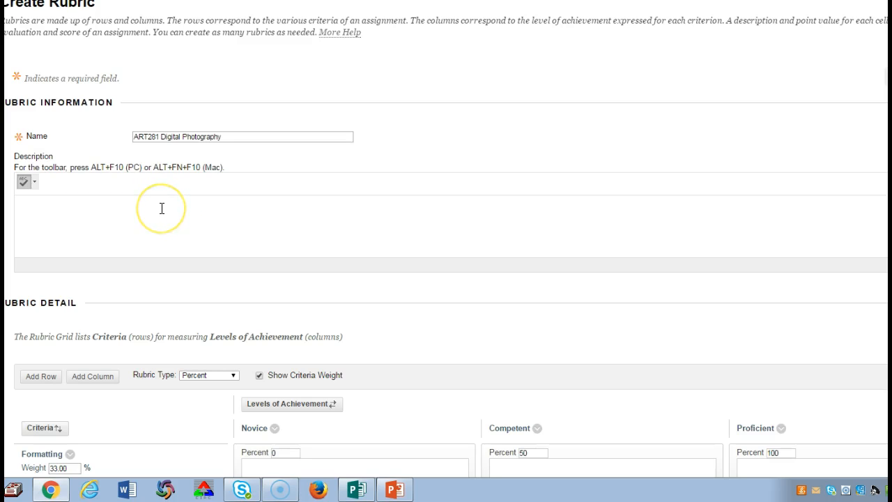
click(162, 209)
click(125, 203)
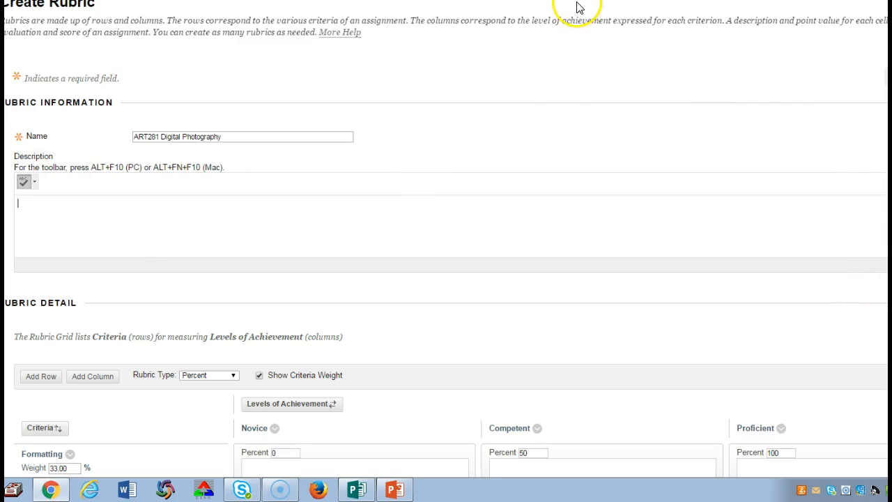
- Rename the Formatting criterion to "Composition--Camera angle, subject placement, background, subject, cropping." and save the new name
scroll(534, 183, down, 3)
scroll(534, 183, down, 3)
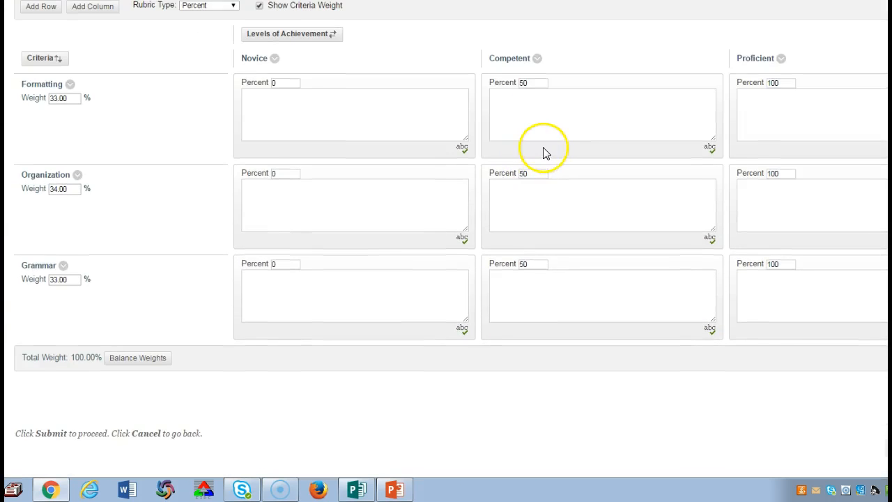
scroll(542, 150, up, 1)
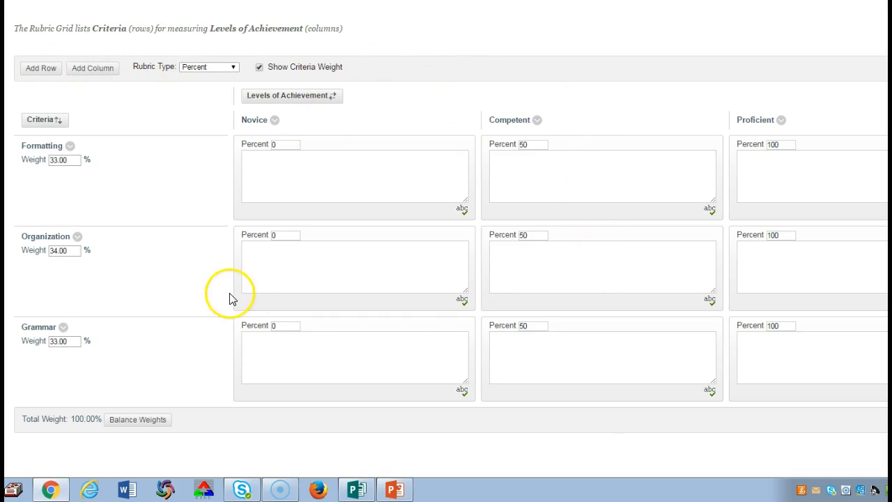
click(70, 146)
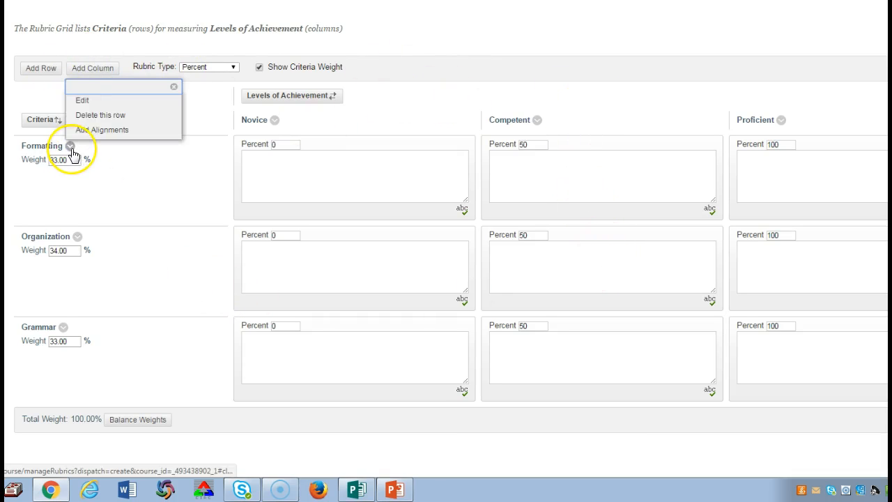
click(79, 99)
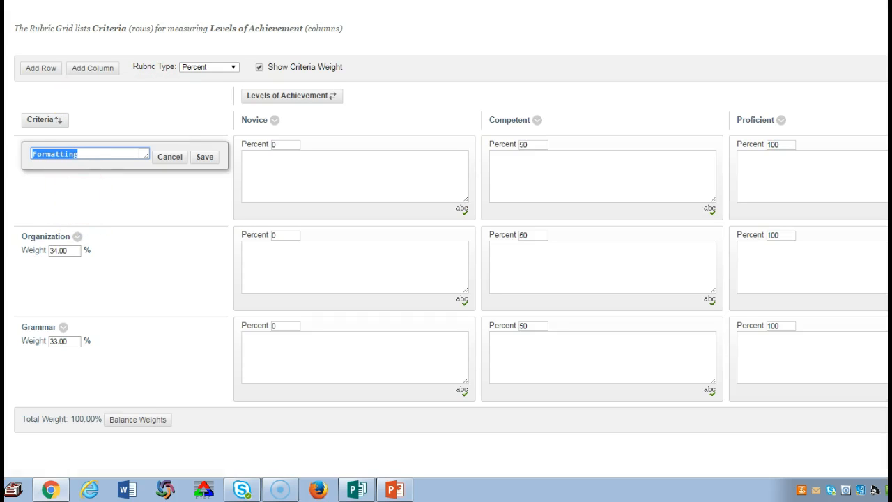
text(Composition--Ca)
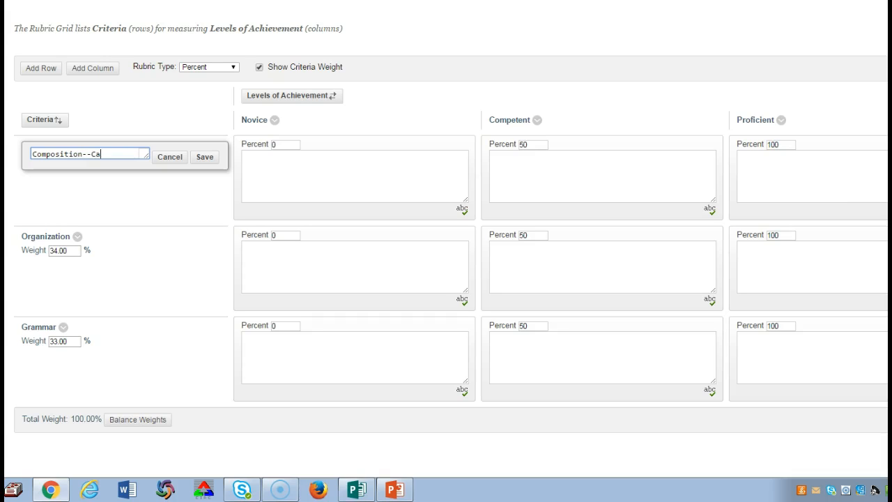
text(mera angle)
text(nt)
text(, background, )
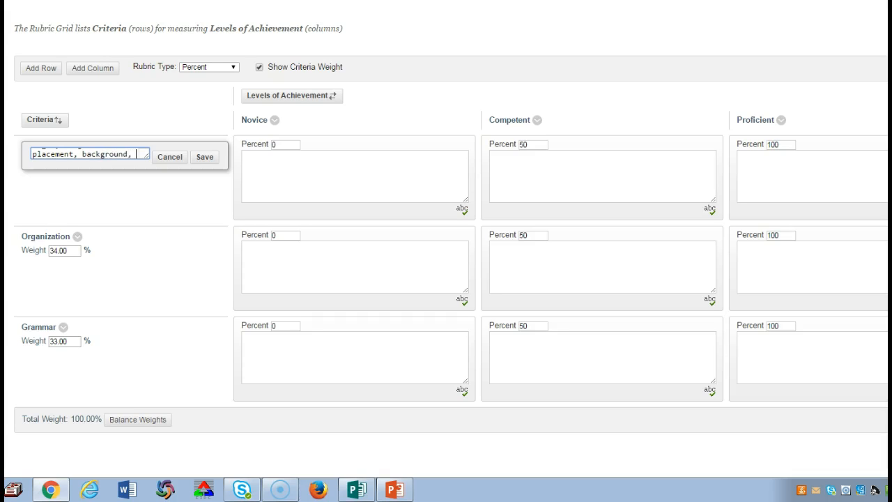
text(subject, cropping.)
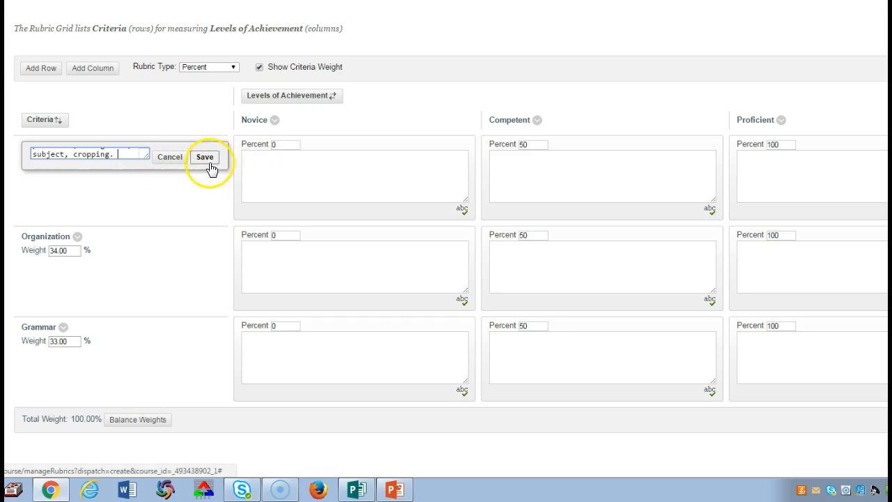
drag(115, 156, 148, 162)
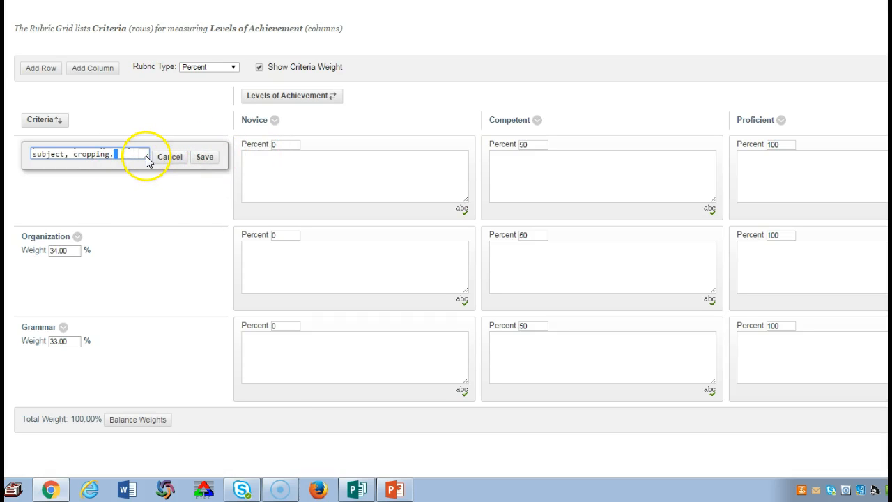
click(205, 158)
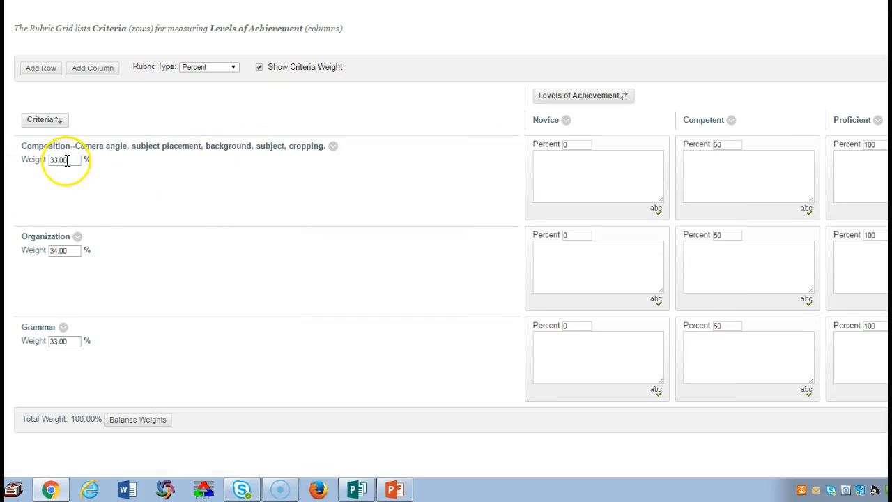
- Set the Composition criterion's weight to 20%, with 20 percent for the Novice level and 70 percent for Competent
drag(70, 159, 44, 163)
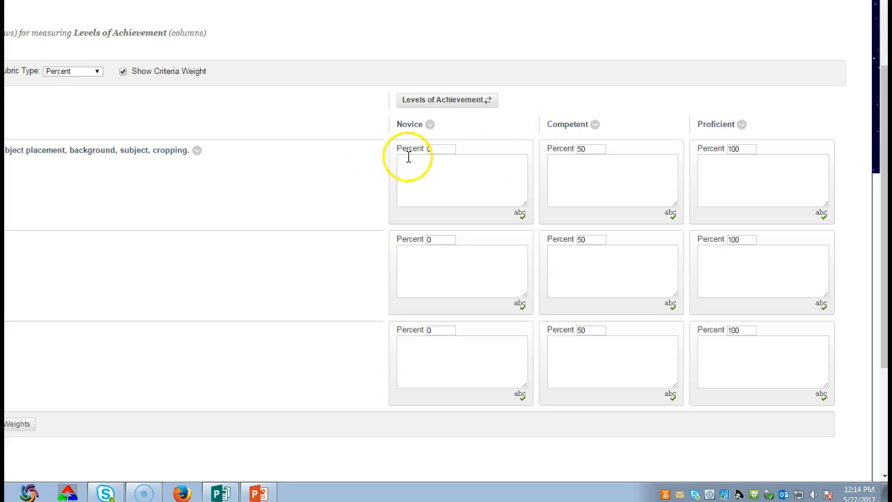
double_click(443, 150)
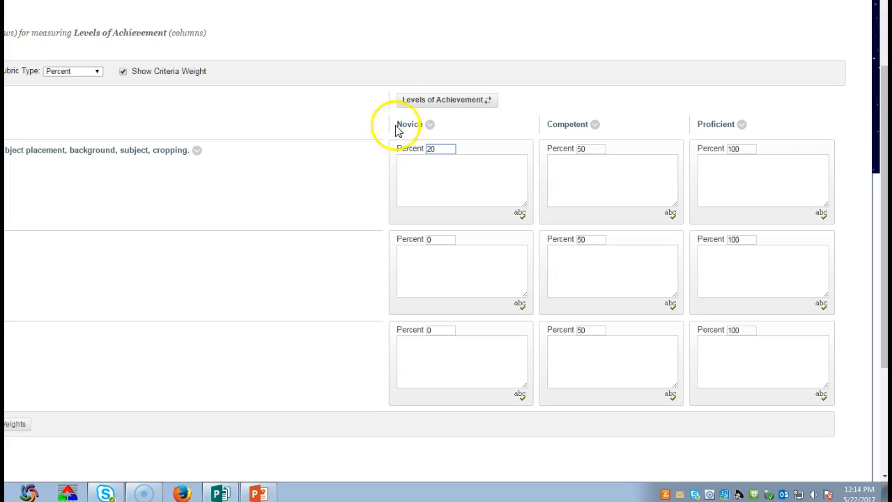
click(592, 181)
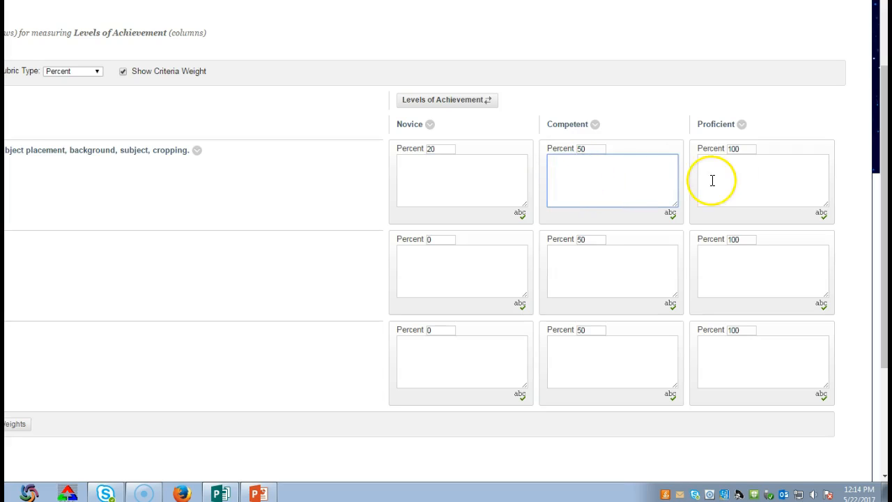
double_click(591, 148)
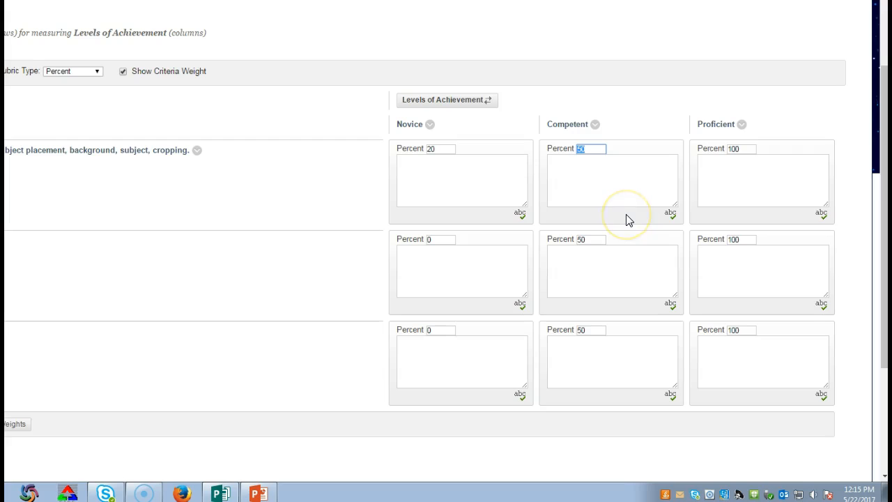
key(BackSpace)
text(70)
click(648, 193)
click(760, 194)
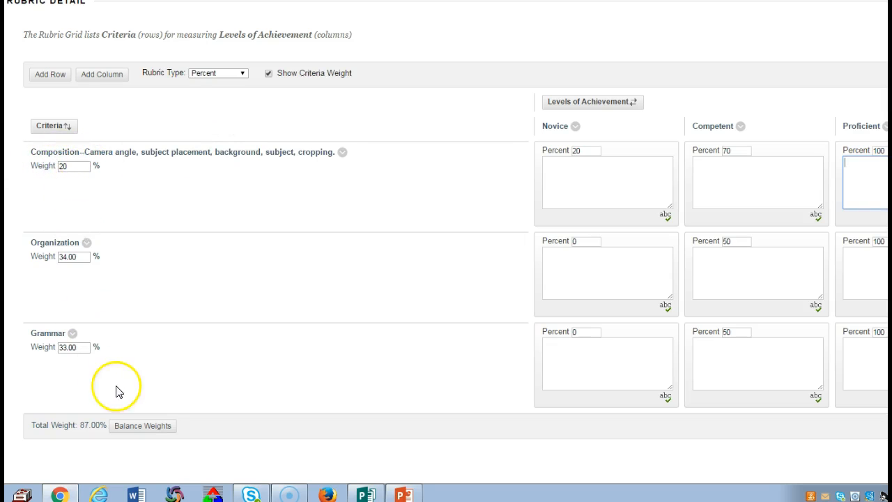
- Write the Composition criterion's weight with two decimals, as 20.00
click(66, 165)
text(.00)
click(399, 89)
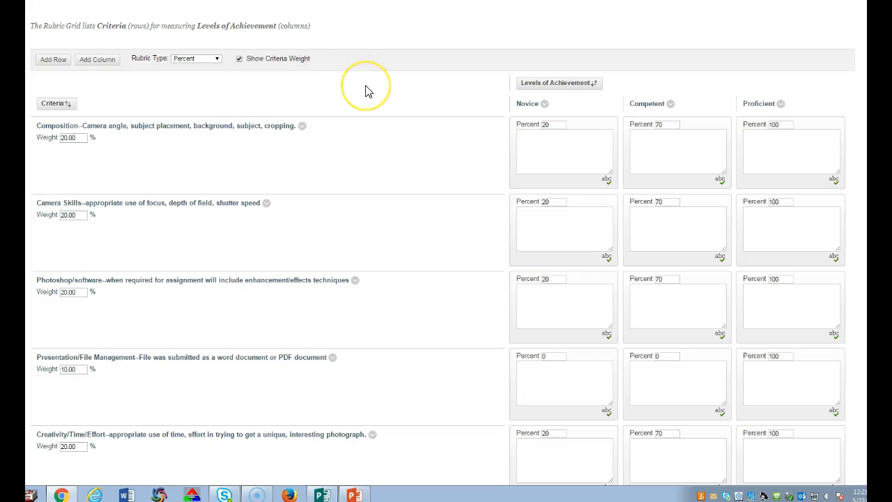
- Examine the weights and level percentages of all rubric criteria, from Composition down to Photographs fulfill Assignment Requirements
scroll(369, 91, down, 3)
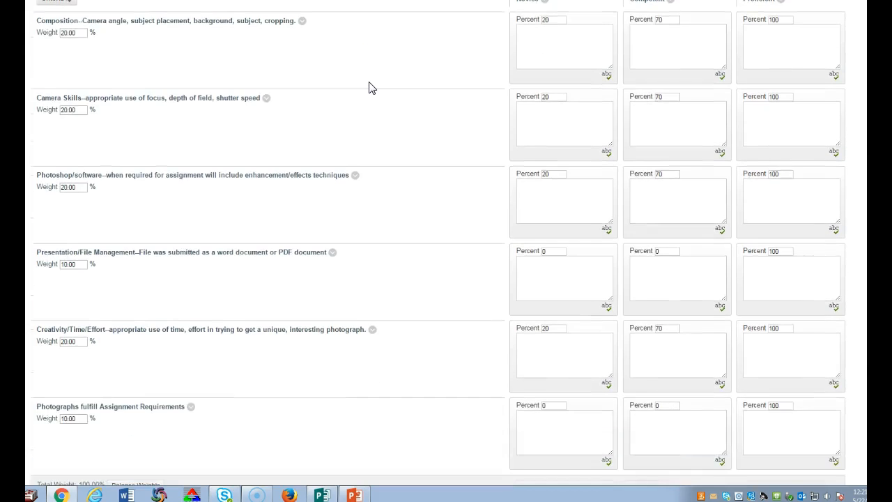
scroll(369, 87, down, 1)
scroll(371, 88, up, 1)
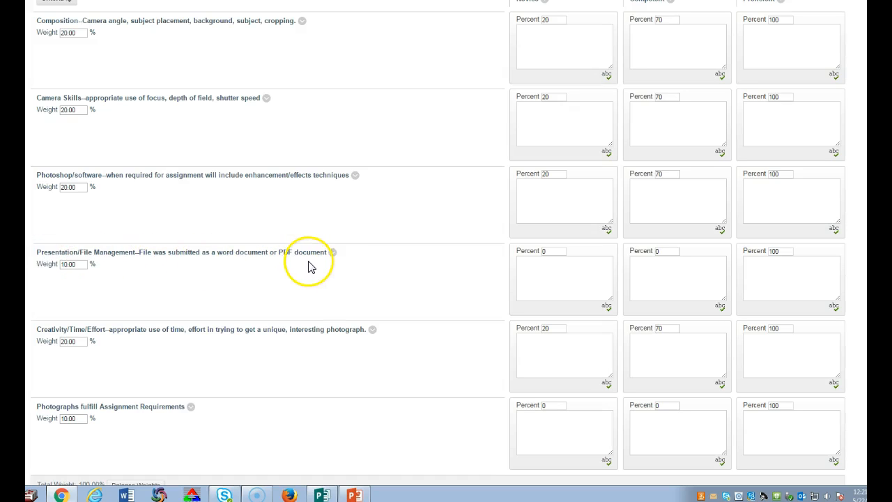
scroll(311, 264, down, 2)
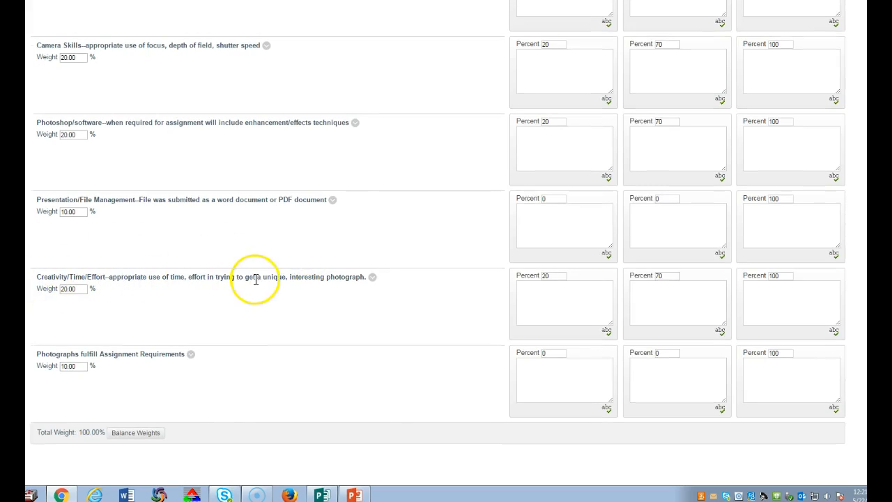
scroll(251, 289, down, 2)
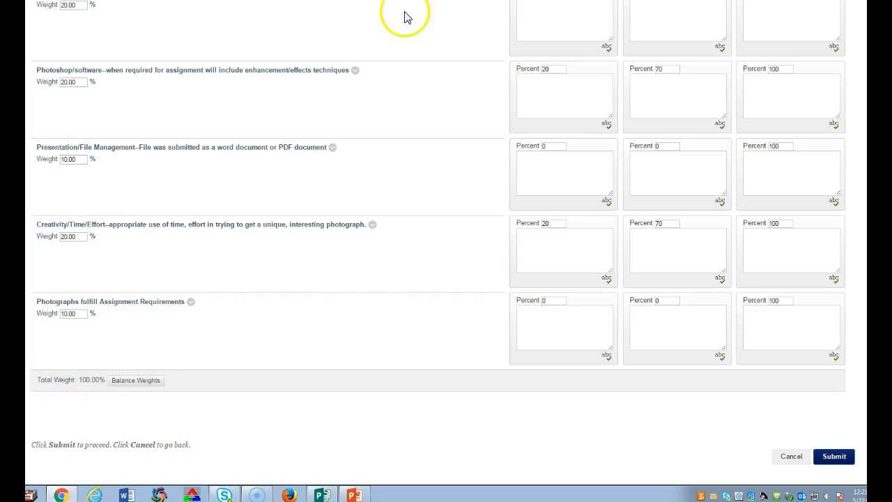
scroll(576, 114, up, 3)
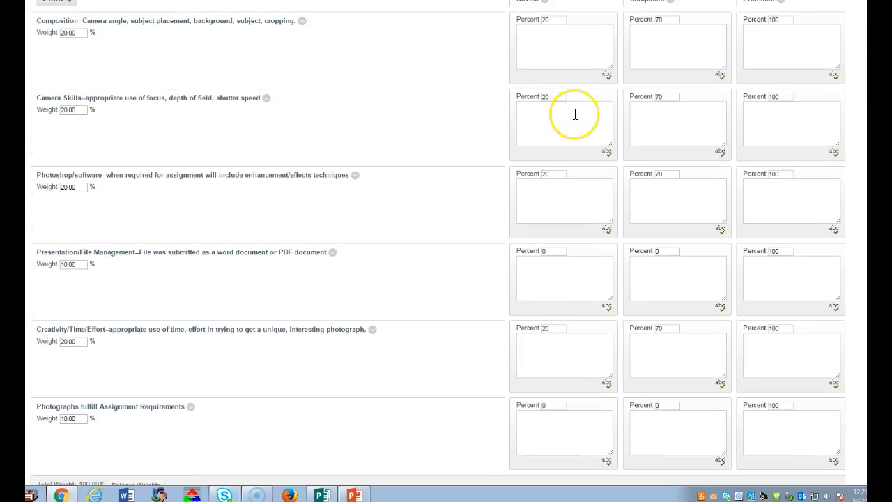
scroll(576, 113, down, 1)
scroll(575, 109, up, 1)
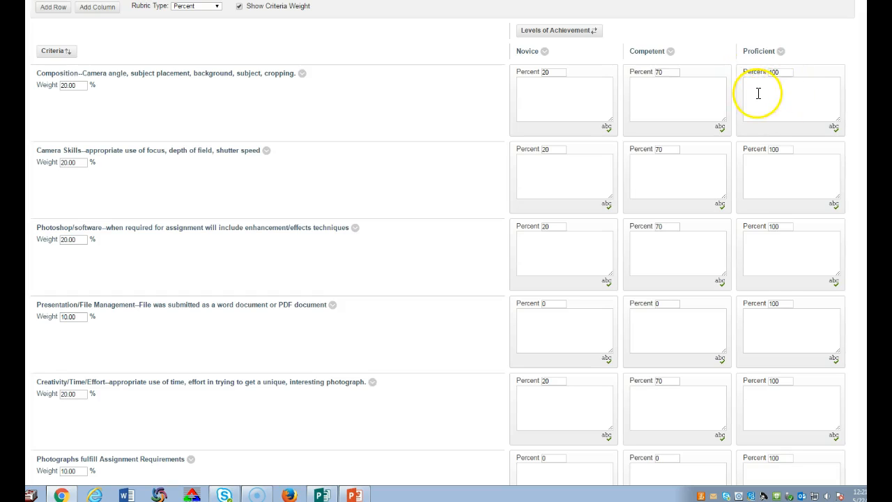
scroll(741, 113, down, 3)
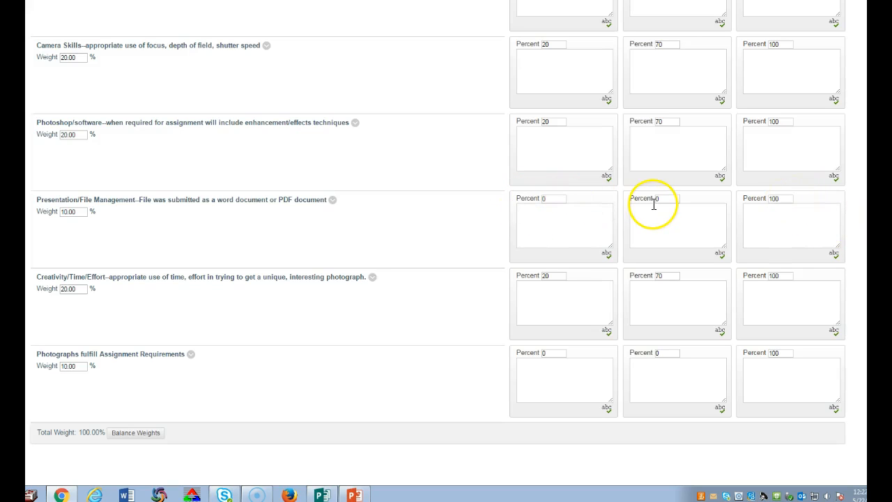
scroll(654, 202, down, 1)
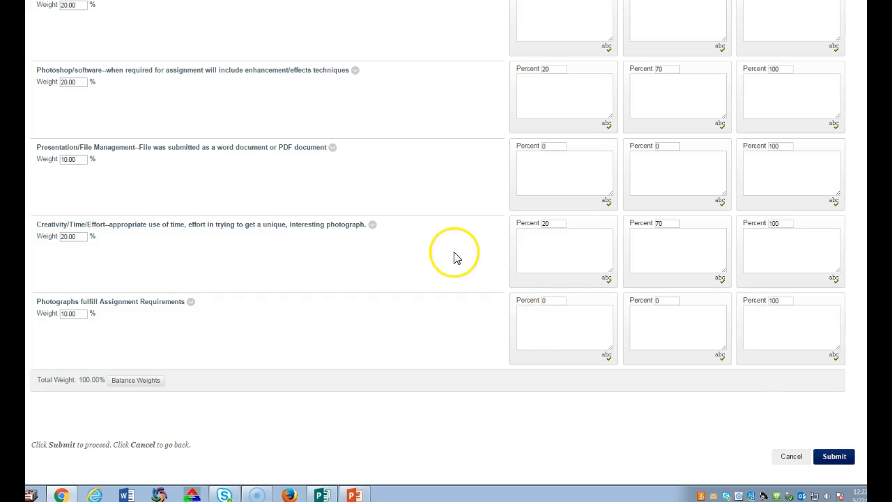
scroll(453, 258, up, 5)
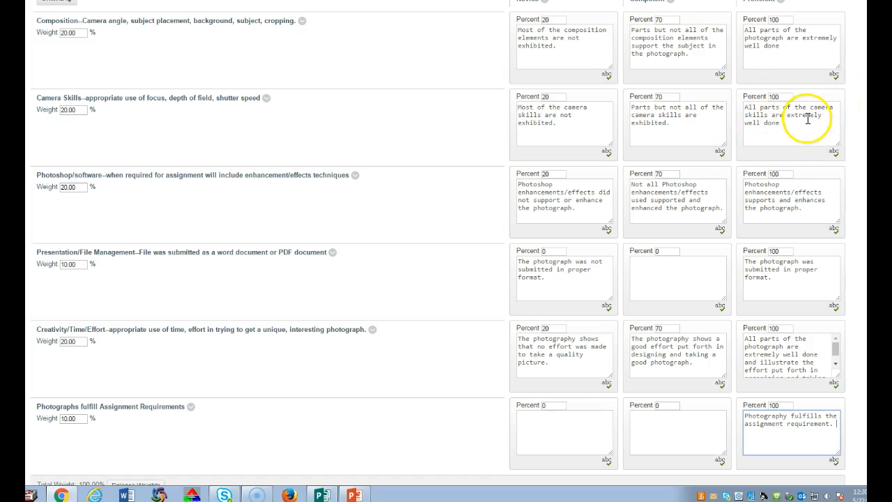
- End the Camera Skills criterion's Proficient description with a period, then check its Competent and Novice descriptions
click(782, 125)
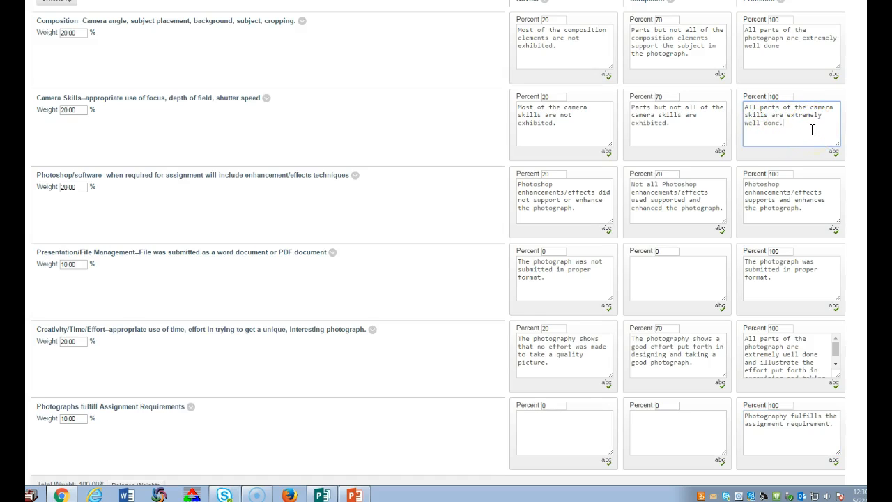
click(695, 122)
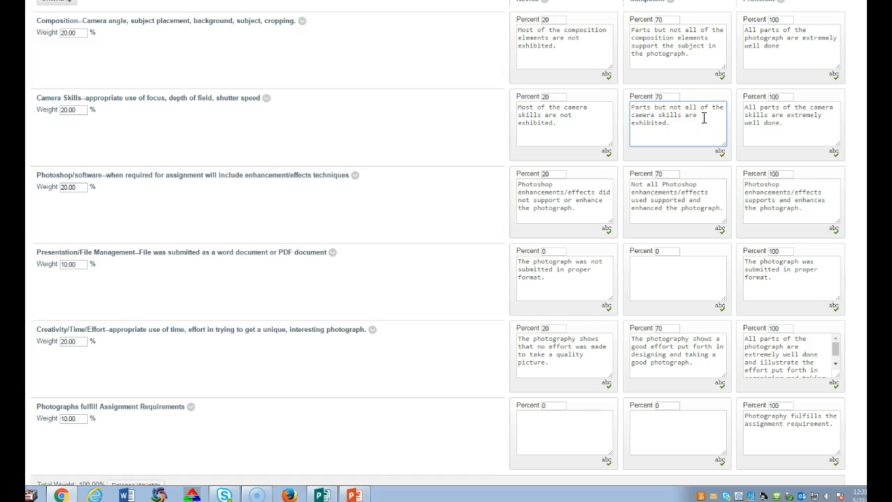
click(573, 129)
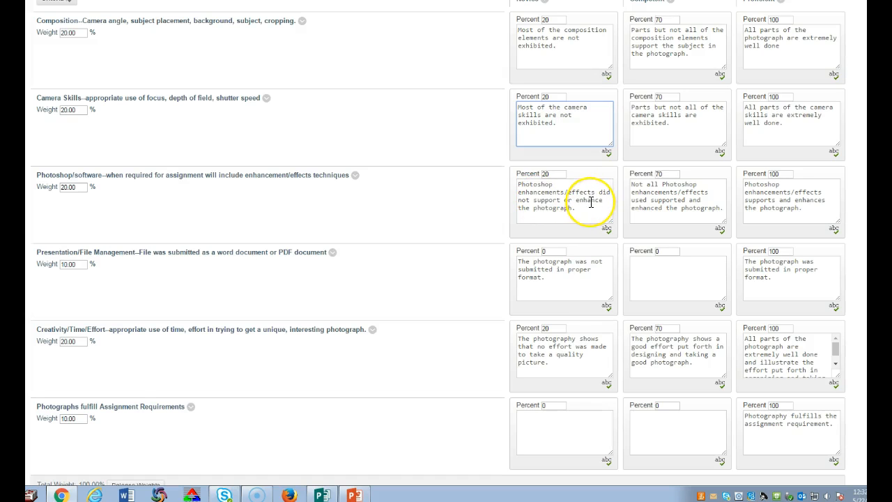
- Enter "Photograph does not fulfill the assignment requirements." as the Novice description of the Photographs fulfill Assignment Requirements criterion
scroll(591, 202, down, 3)
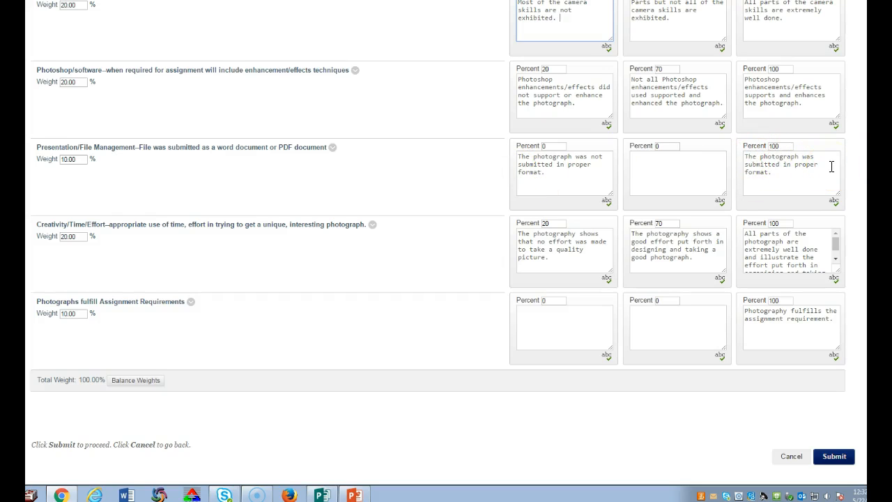
click(525, 177)
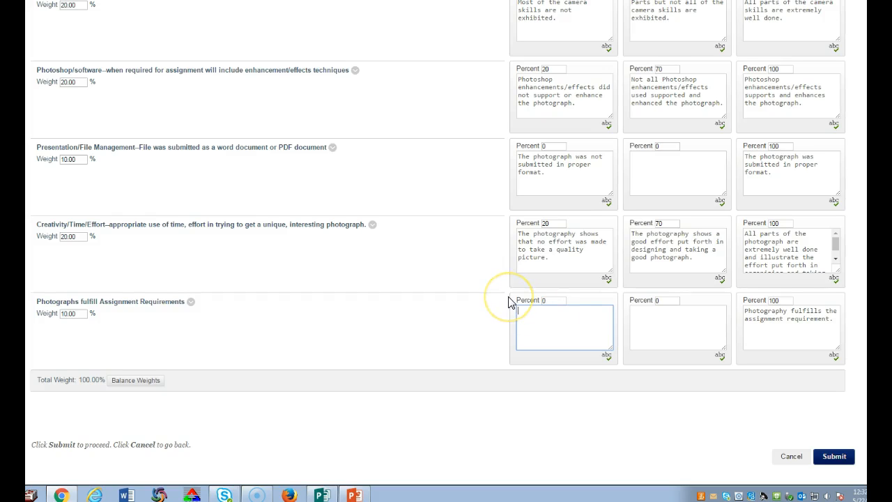
text(Photograph does not fulfill the assignment requirements.)
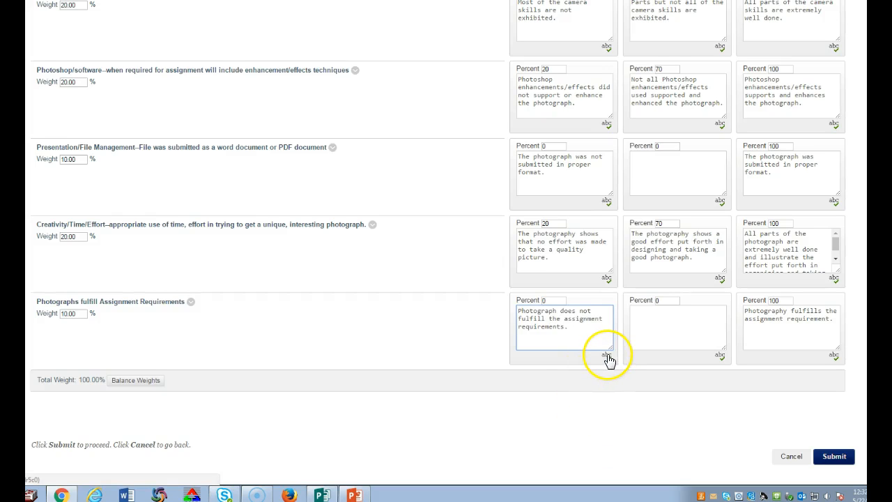
click(572, 382)
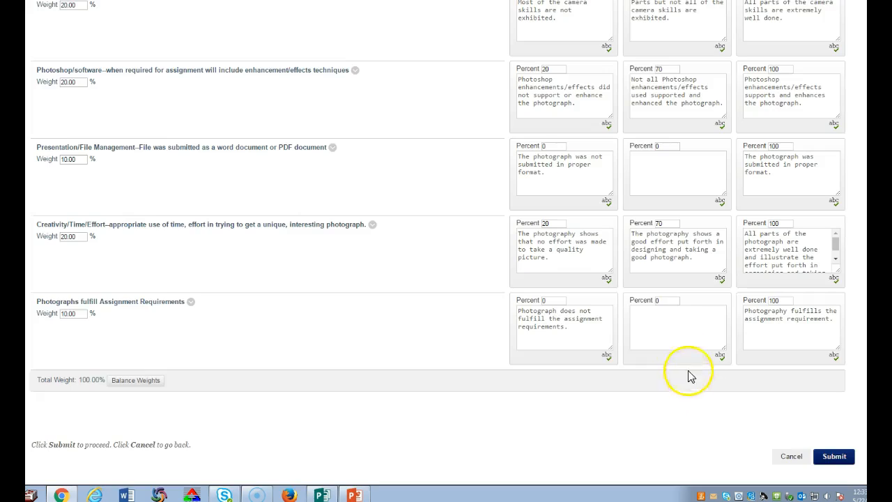
- Review the whole rubric grid from the Composition criterion to the last one, and submit the rubric
scroll(686, 369, up, 4)
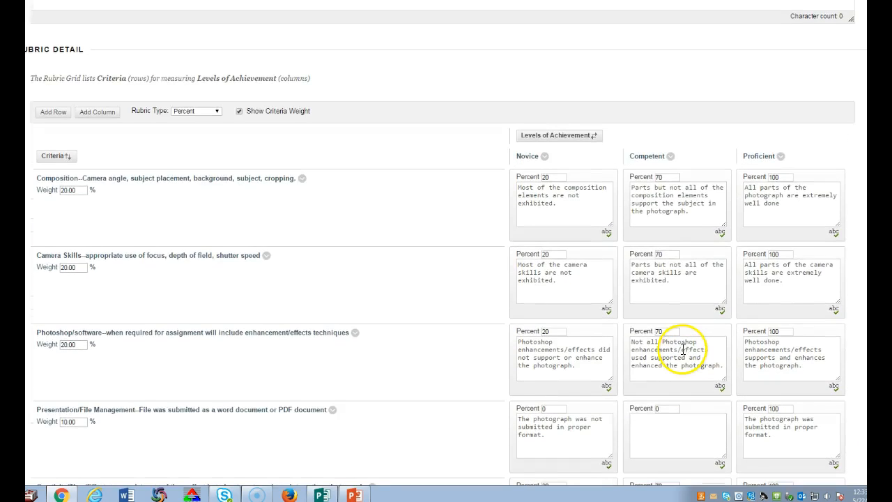
scroll(683, 352, down, 4)
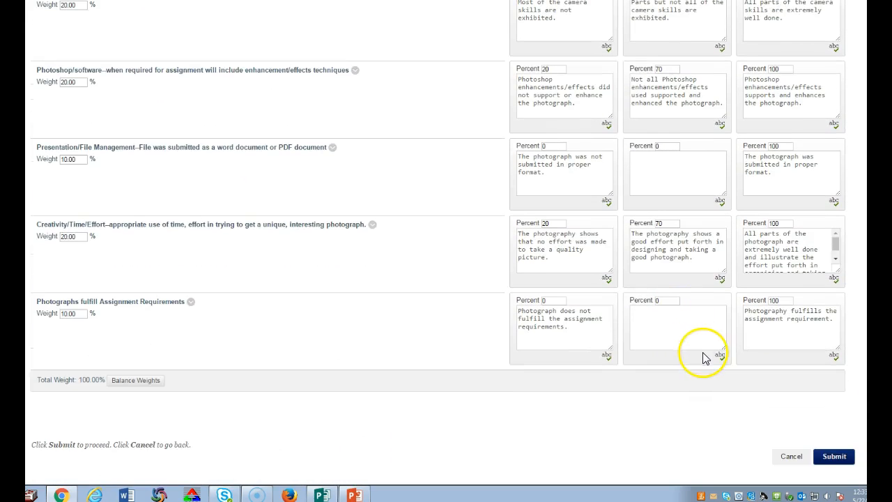
right_click(584, 251)
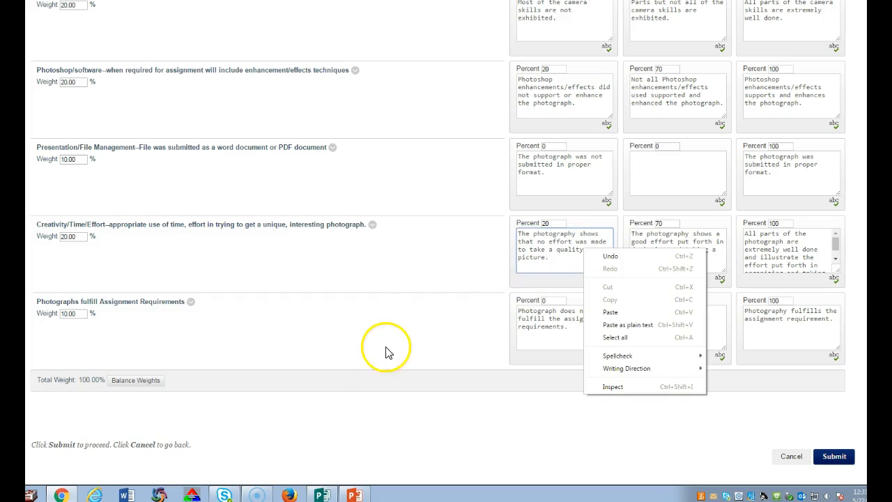
click(387, 351)
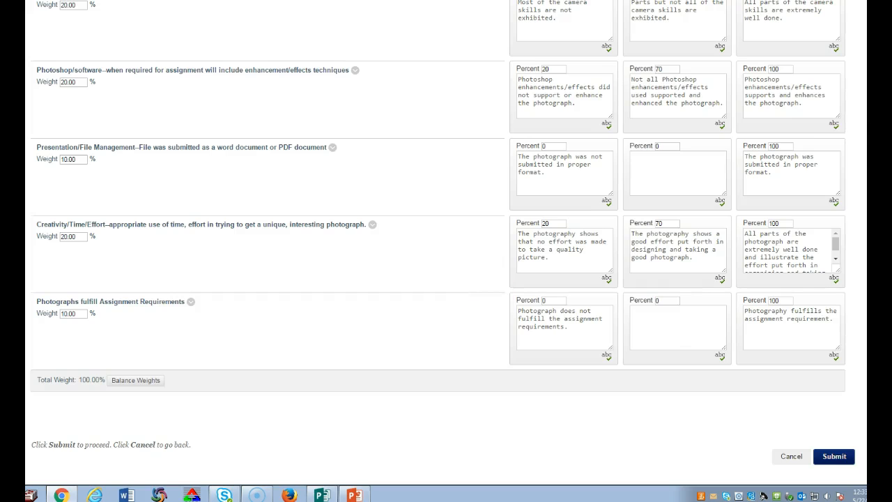
scroll(839, 155, up, 3)
scroll(840, 156, up, 2)
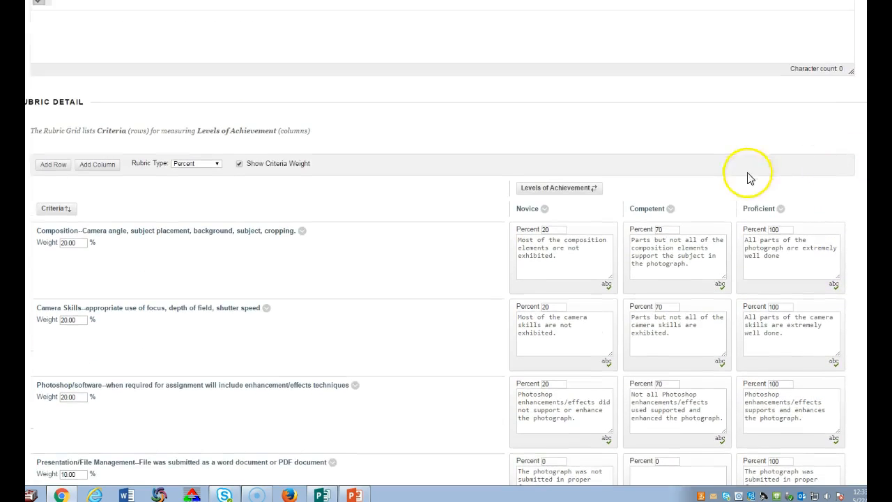
scroll(749, 184, down, 2)
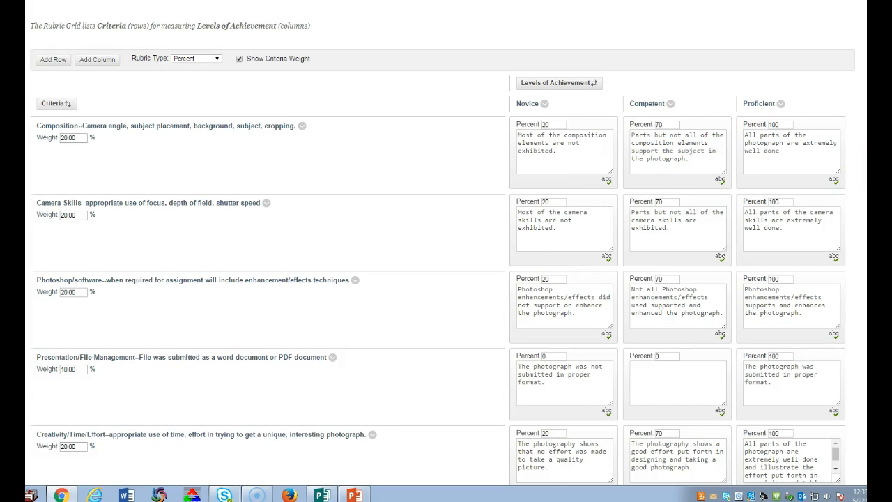
scroll(442, 251, down, 3)
click(843, 460)
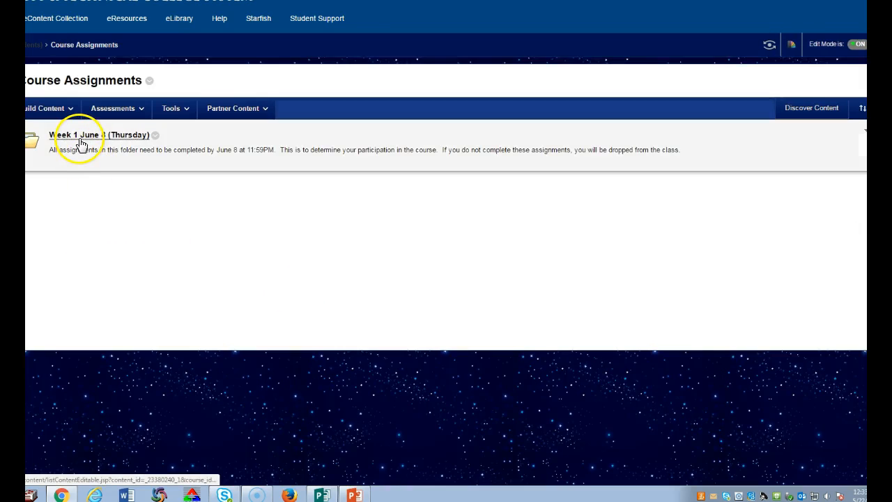
- Create an assignment in the Week 1 June 8 (Thursday) folder, named Digital Photography Assignment 1, with the instructions "Instructions for the students."
click(81, 141)
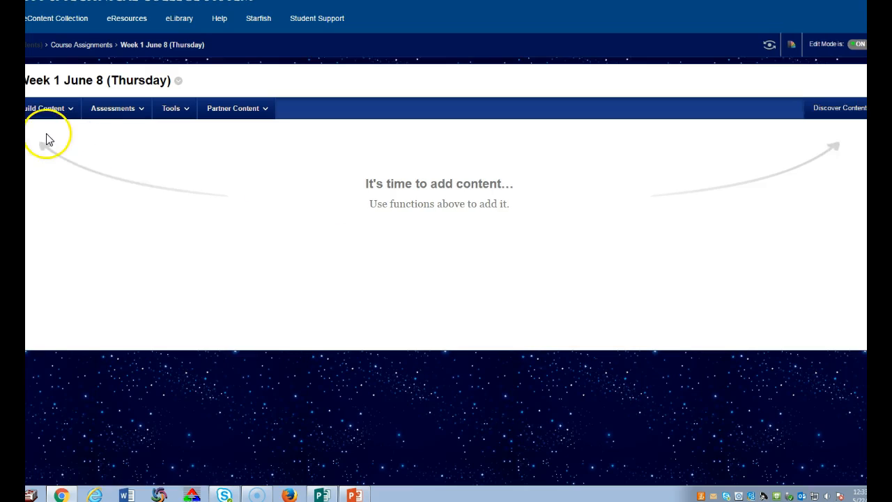
click(90, 109)
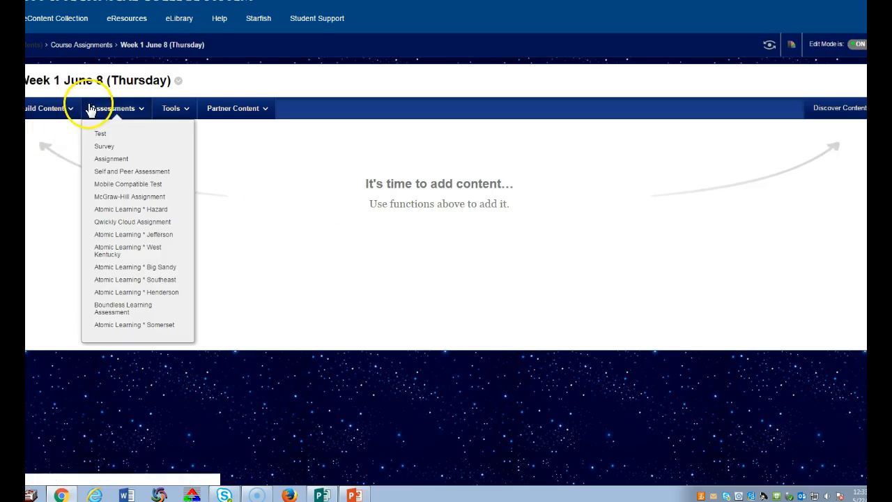
click(117, 164)
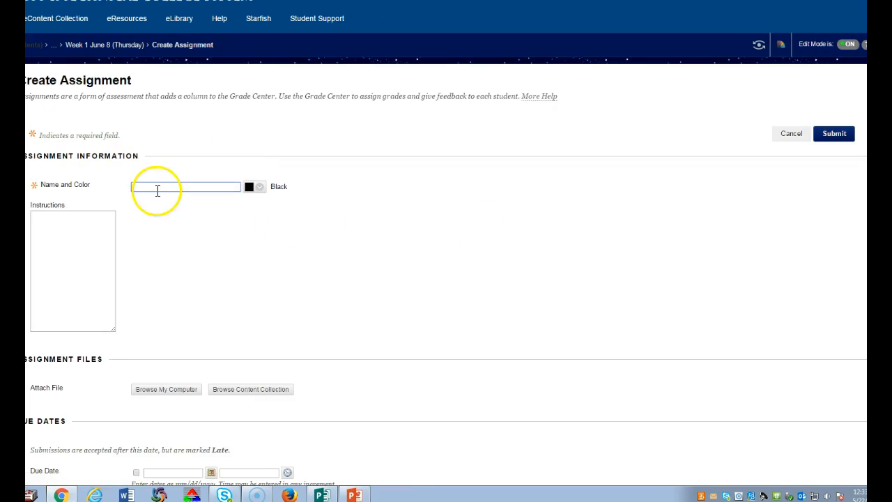
click(156, 187)
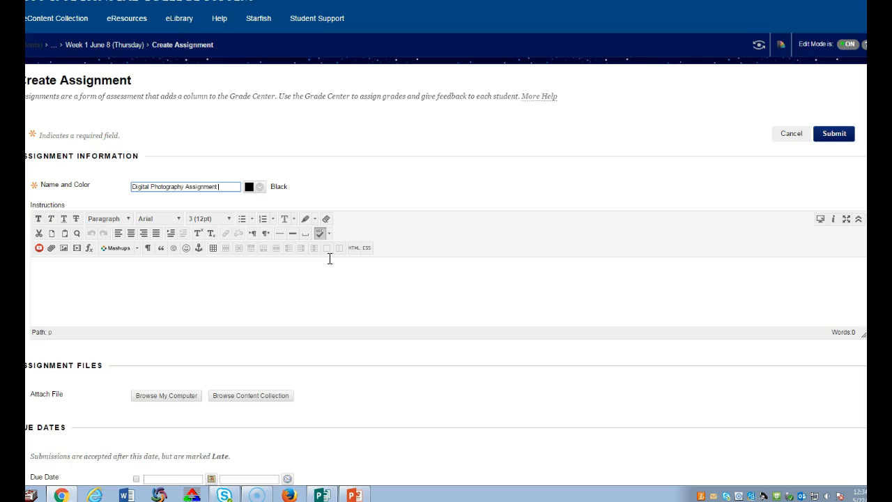
click(133, 309)
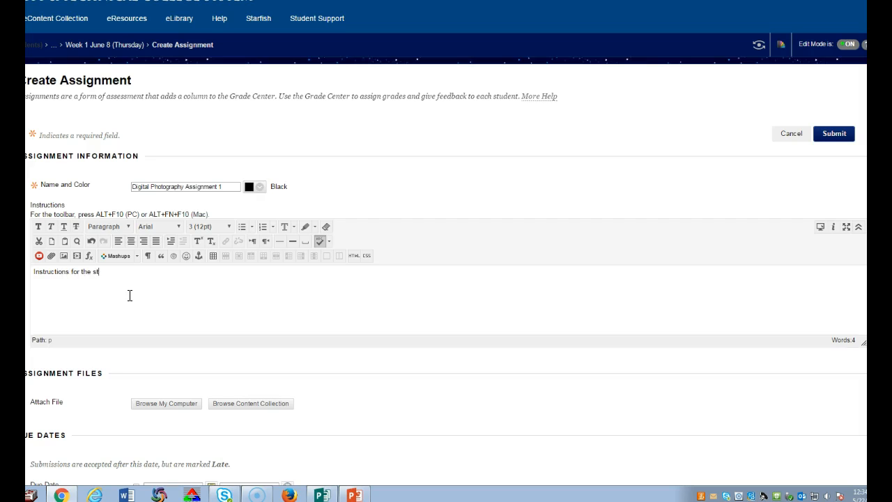
- Associate the existing ART281 Digital Photography rubric with the assignment
scroll(253, 305, down, 5)
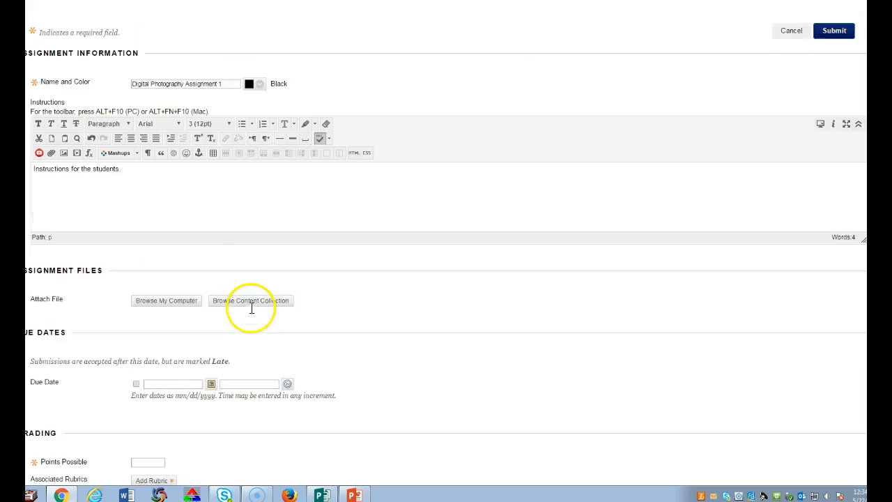
scroll(265, 293, down, 2)
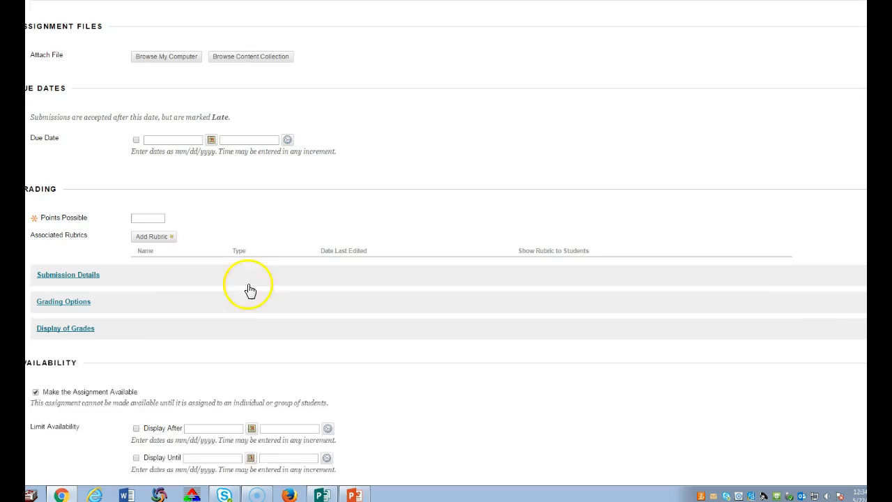
click(153, 216)
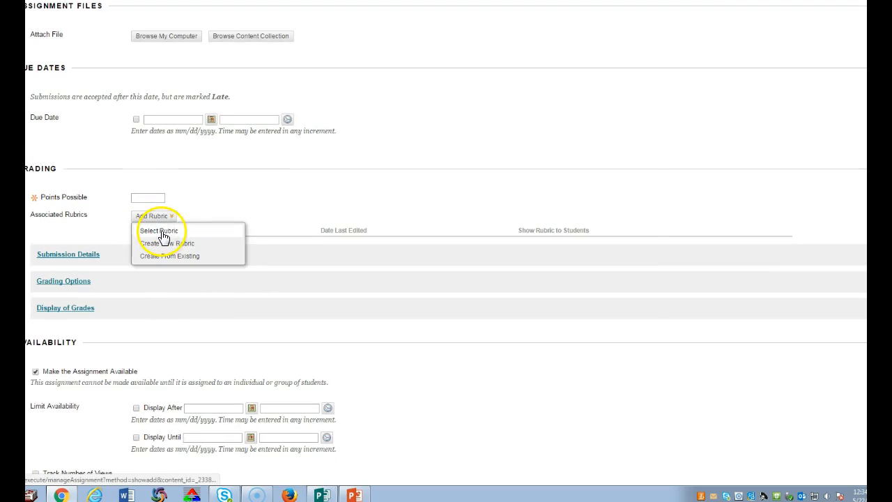
click(161, 231)
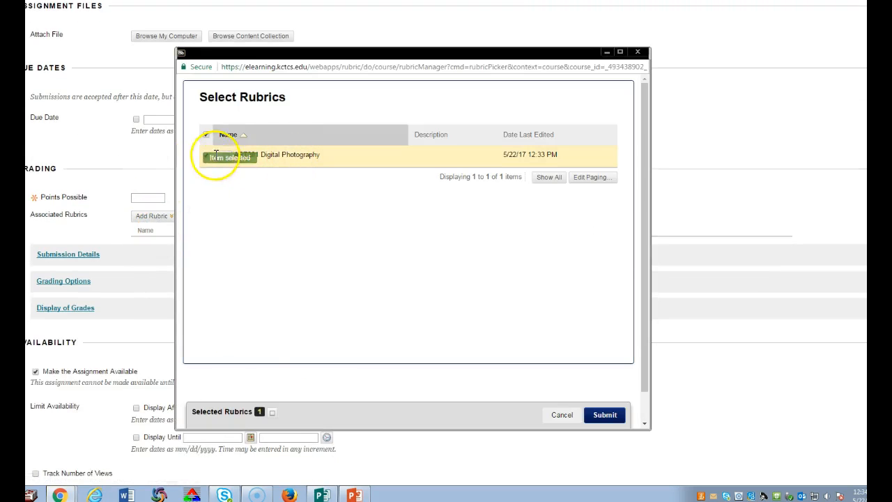
click(604, 415)
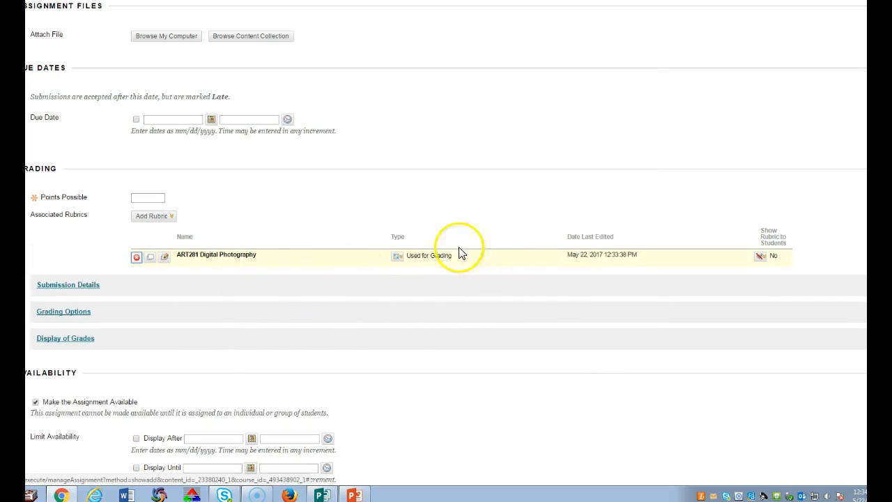
- Set the assignment's points possible to 50
scroll(271, 175, up, 1)
scroll(272, 175, up, 1)
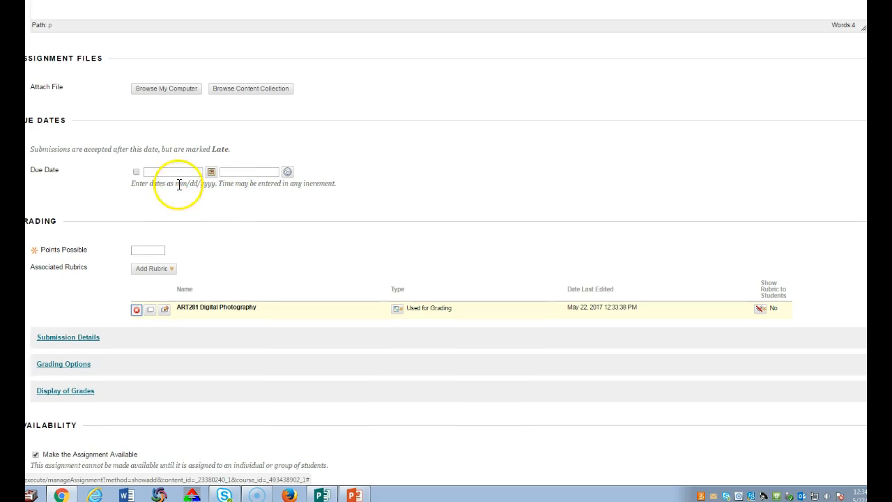
scroll(209, 223, down, 3)
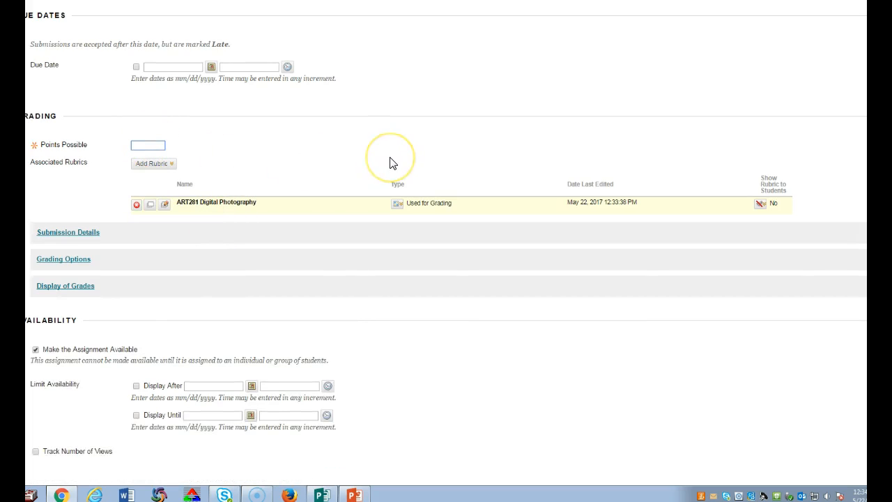
click(492, 337)
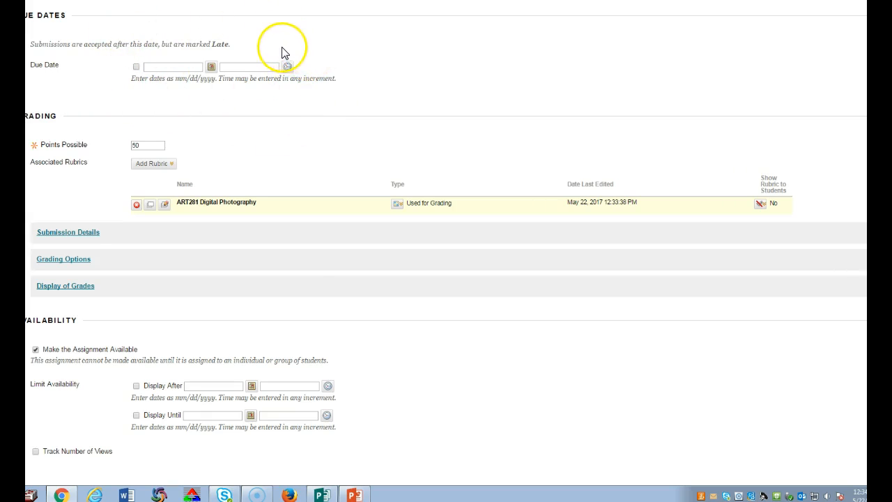
- Check the assignment's files, due date, grading and availability settings, and submit the assignment
scroll(289, 55, up, 5)
scroll(285, 53, down, 3)
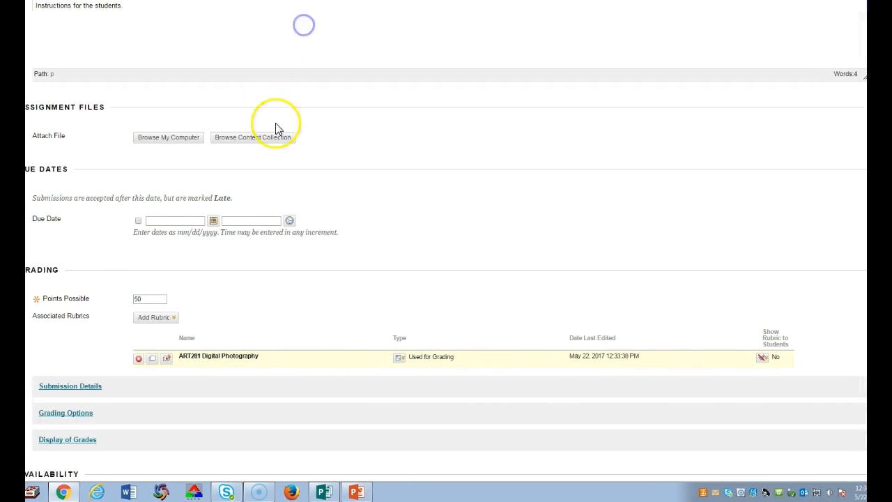
scroll(297, 163, down, 3)
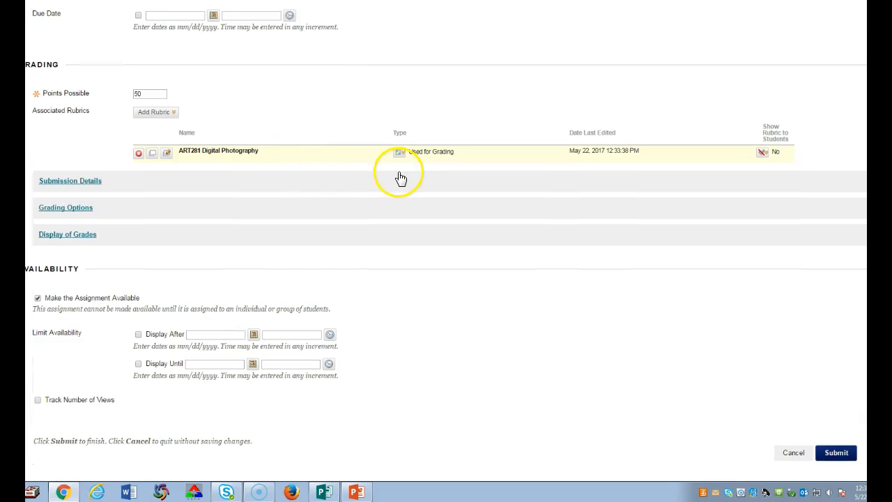
click(837, 453)
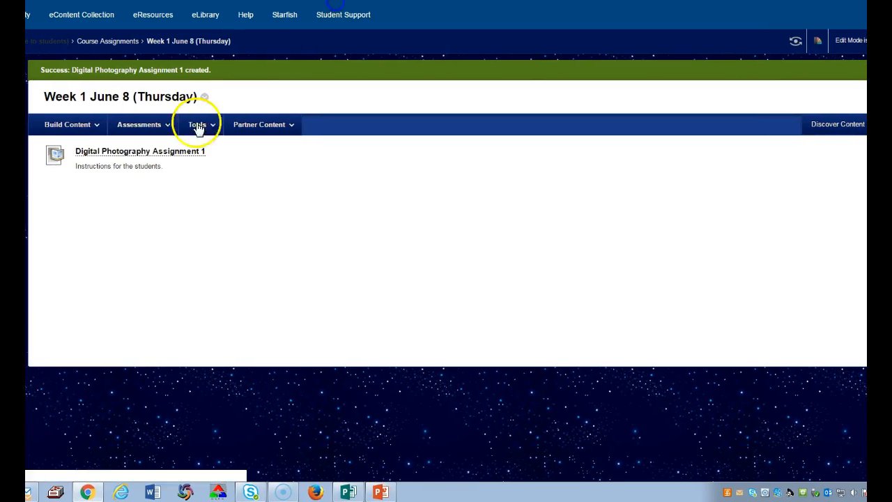
- Preview Digital Photography Assignment 1, check its points, instructions, submission options and comments area, and leave the preview
click(69, 124)
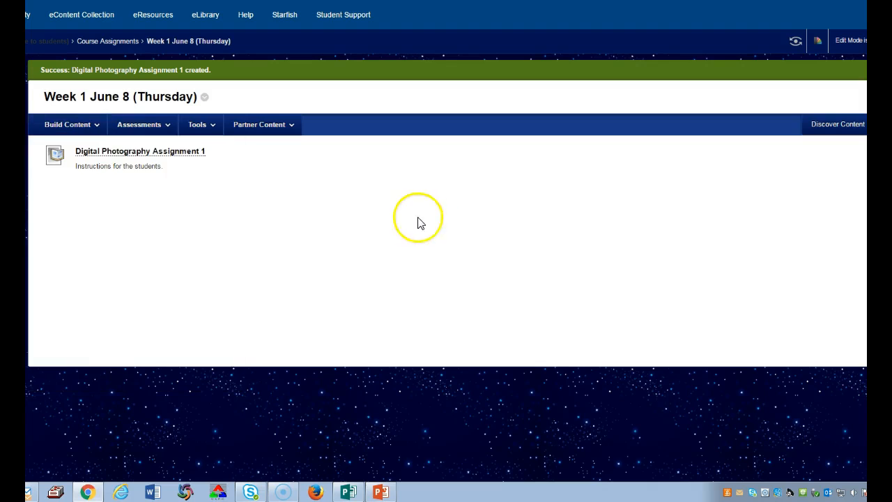
click(175, 158)
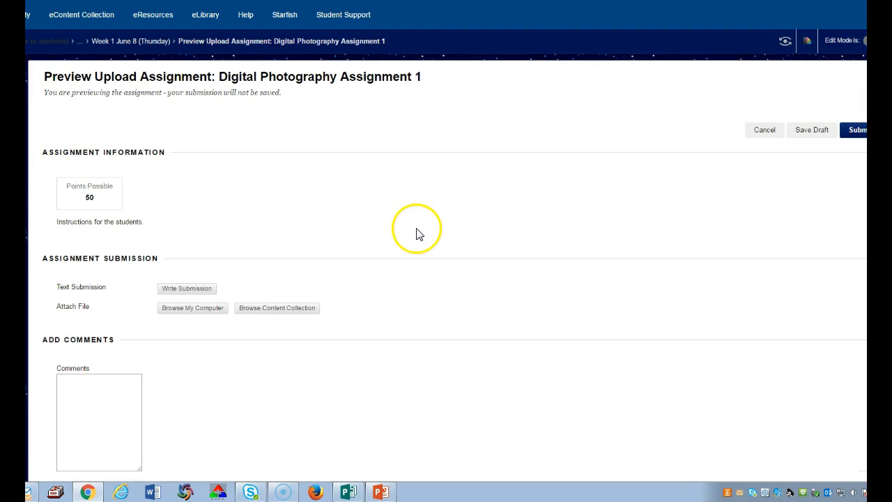
scroll(419, 234, down, 3)
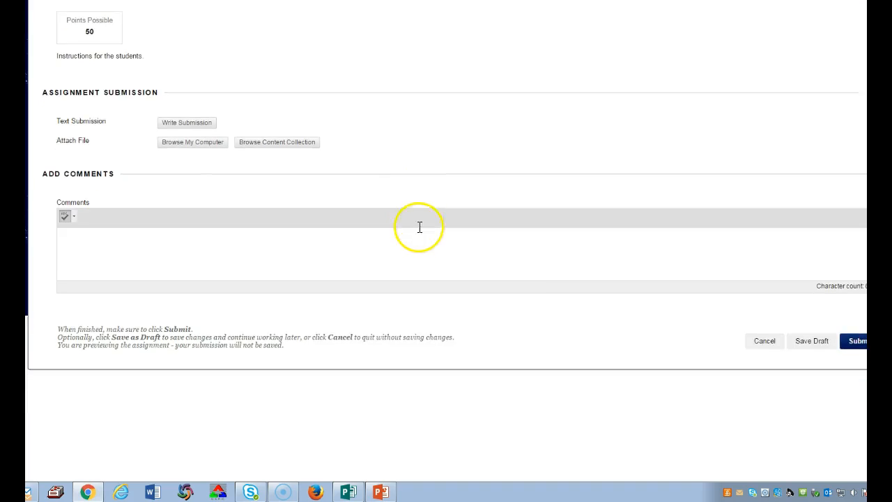
scroll(420, 223, down, 2)
scroll(419, 223, up, 5)
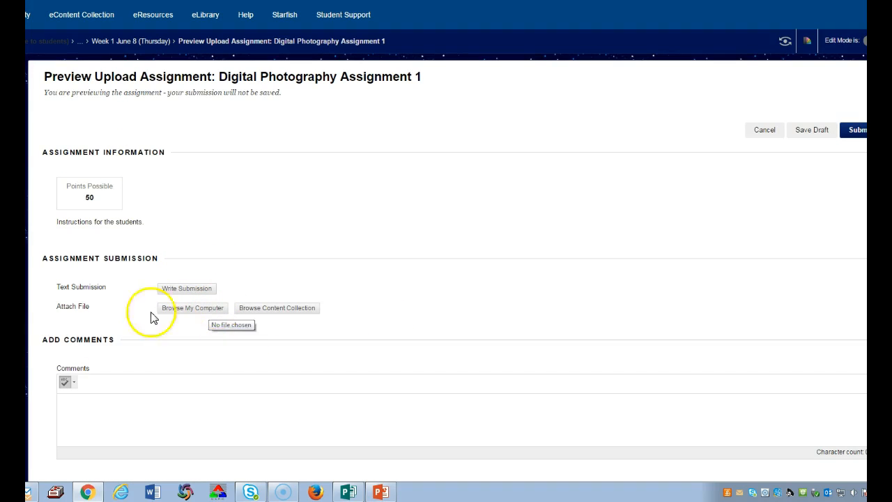
click(119, 402)
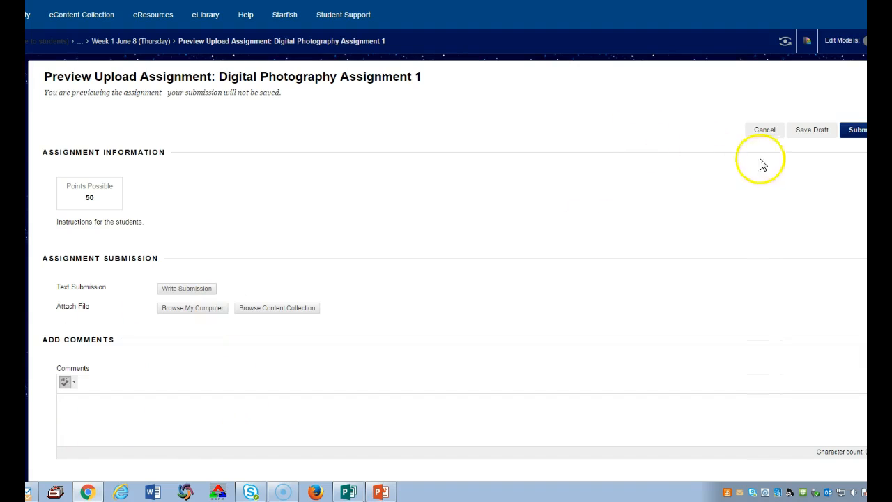
click(778, 140)
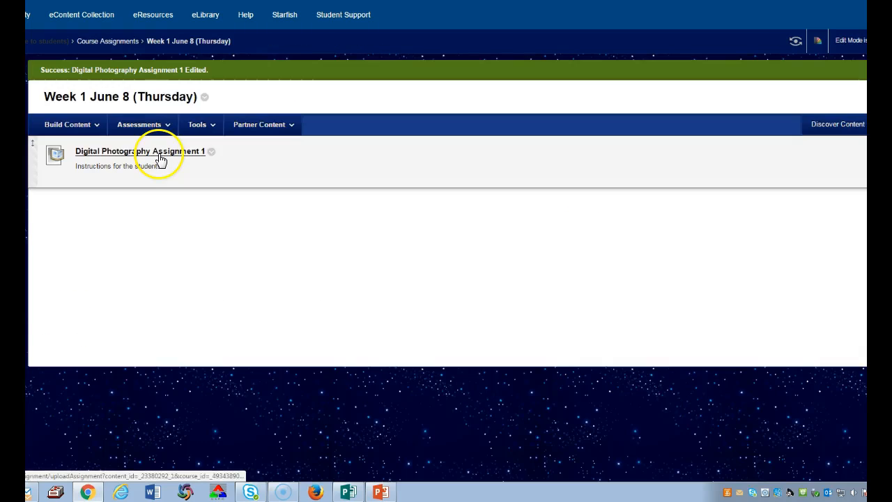
- Preview Digital Photography Assignment 1 again, examine its attached rubric in the grid view, and return to the Week 1 folder
click(158, 152)
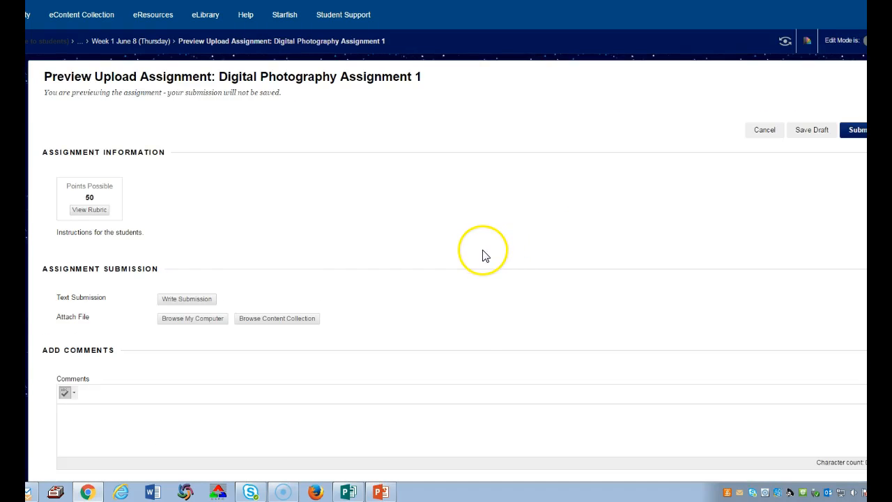
scroll(488, 255, down, 3)
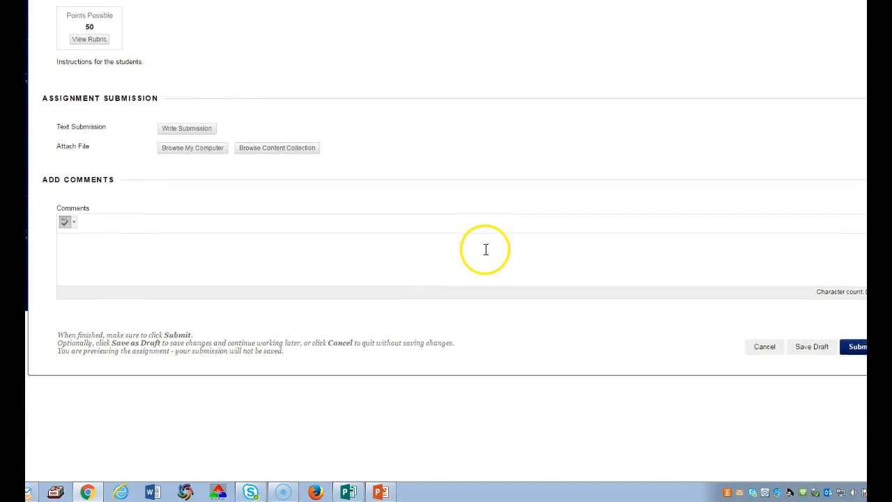
scroll(542, 243, up, 3)
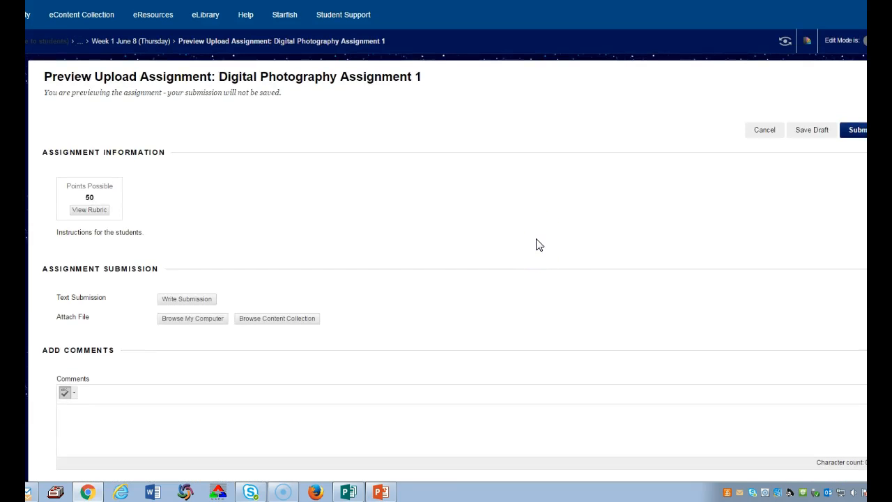
click(93, 211)
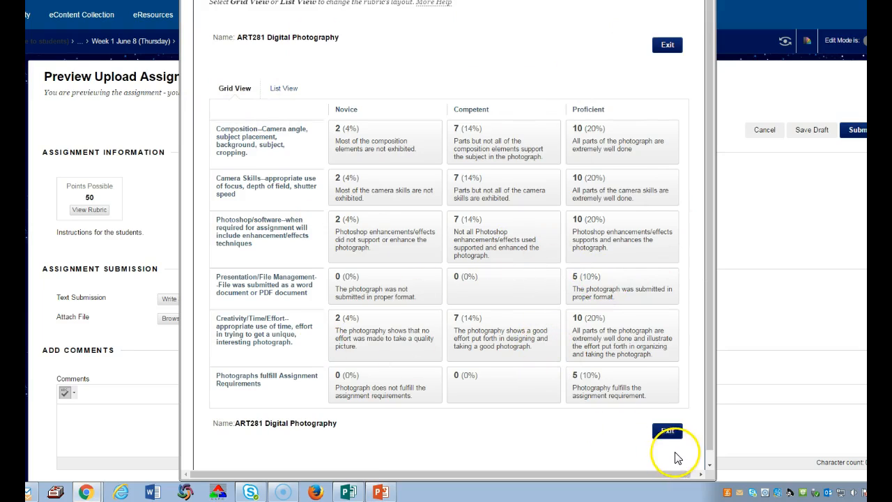
click(668, 432)
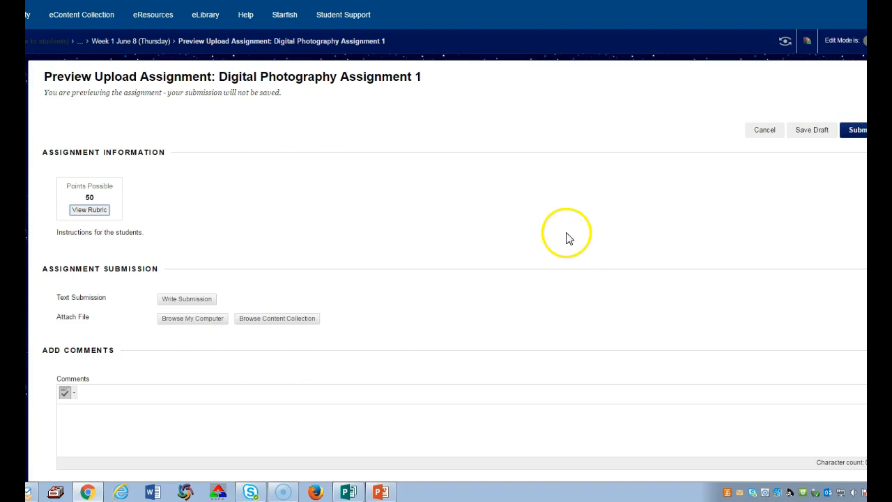
click(765, 136)
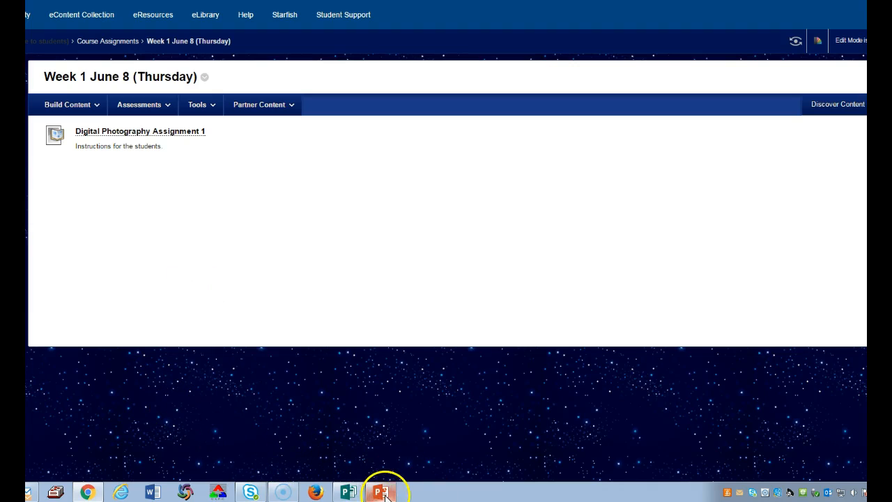
mouse_move(384, 494)
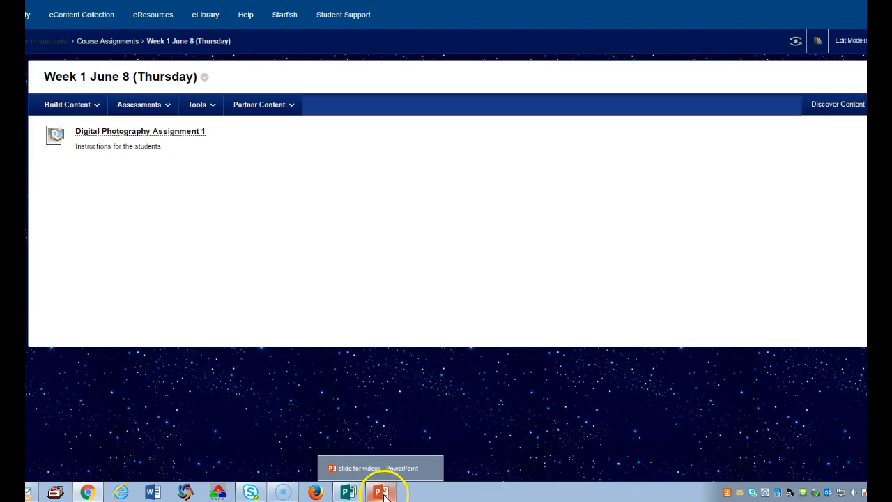